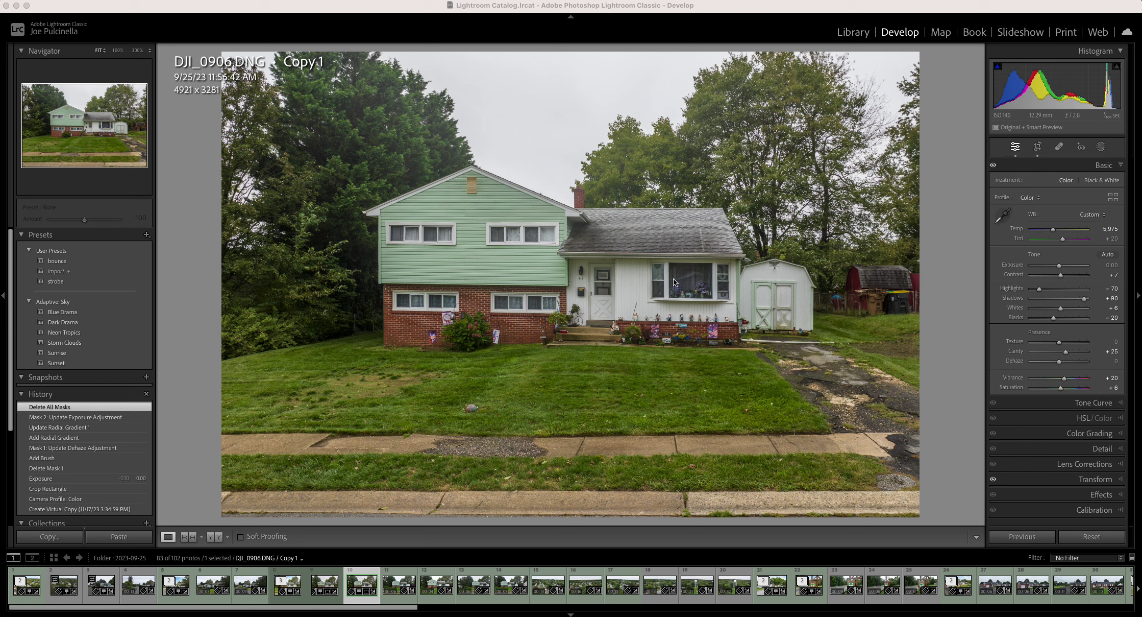
# Add a brush mask and paint it over the gray sky and treetops
pyautogui.click(1101, 147)
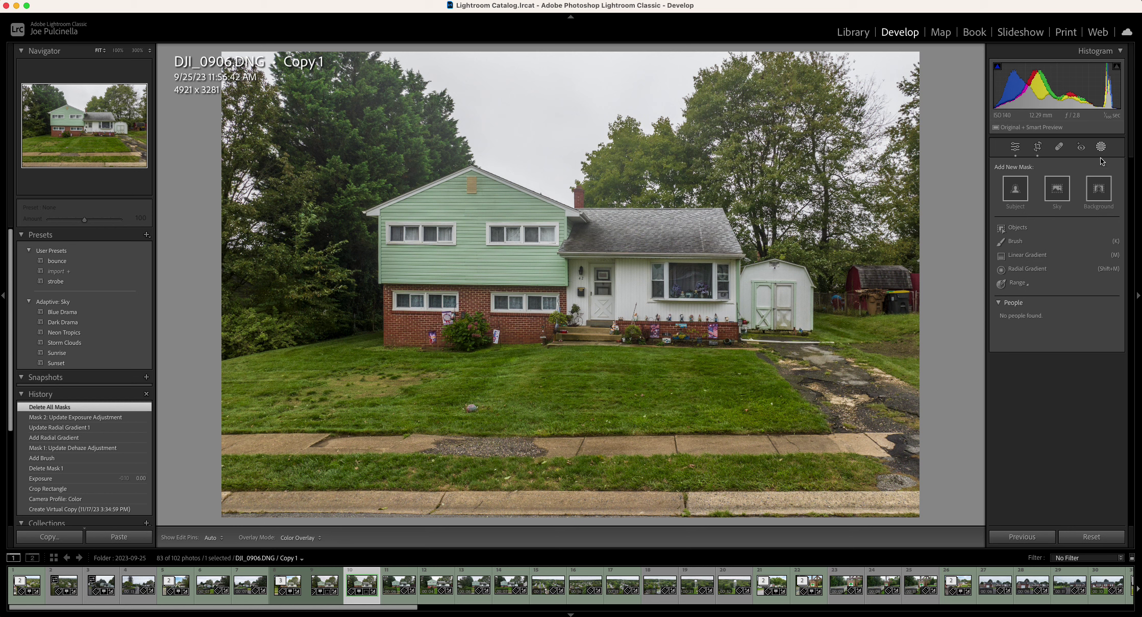
pyautogui.click(1016, 242)
pyautogui.moveTo(286, 102)
pyautogui.mouseDown()
pyautogui.moveTo(229, 74)
pyautogui.moveTo(336, 65)
pyautogui.moveTo(468, 129)
pyautogui.moveTo(576, 151)
pyautogui.moveTo(745, 80)
pyautogui.moveTo(795, 73)
pyautogui.moveTo(822, 92)
pyautogui.moveTo(888, 100)
pyautogui.moveTo(871, 75)
pyautogui.moveTo(250, 56)
pyautogui.mouseUp()
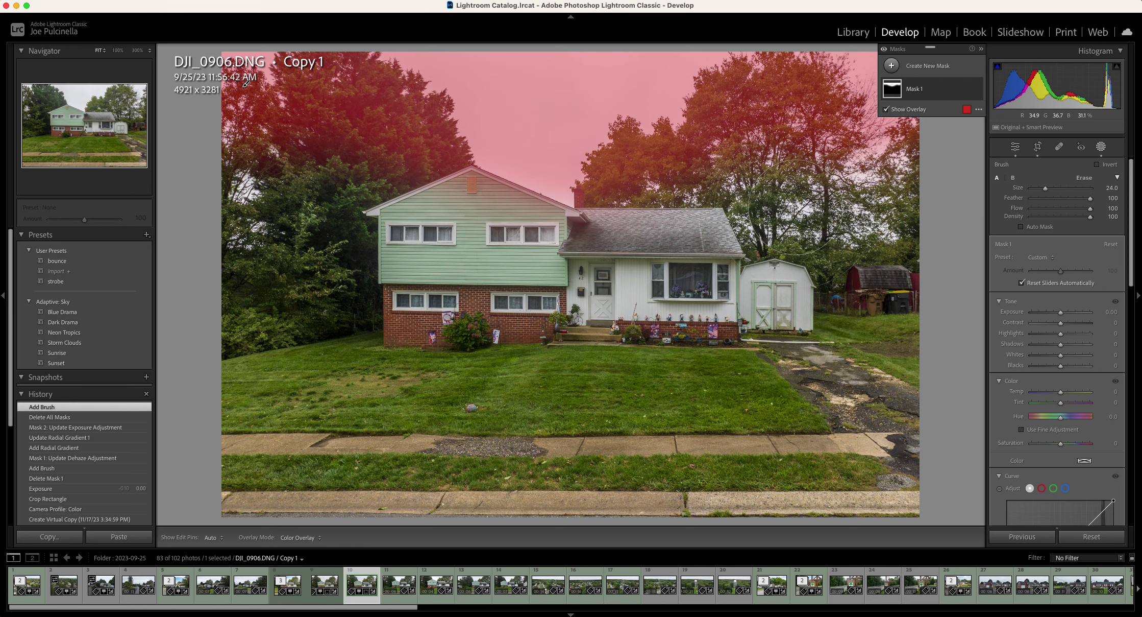
# Set the sky mask's Dehaze to 20
pyautogui.scroll(-2, 1066, 381)
pyautogui.scroll(-10, 1067, 381)
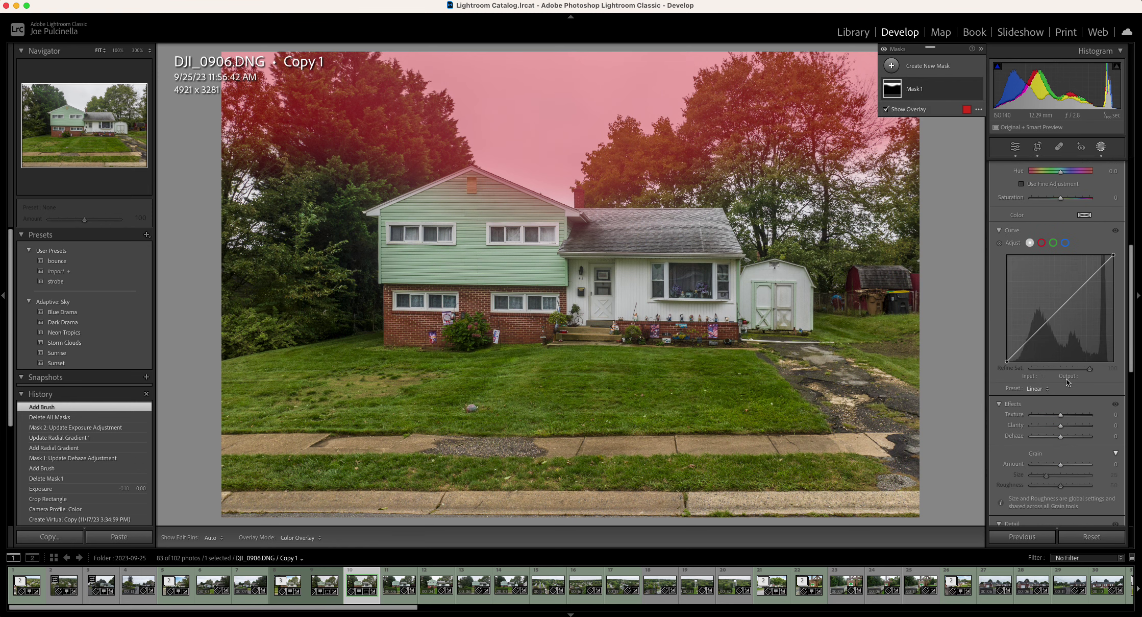
pyautogui.click(1061, 421)
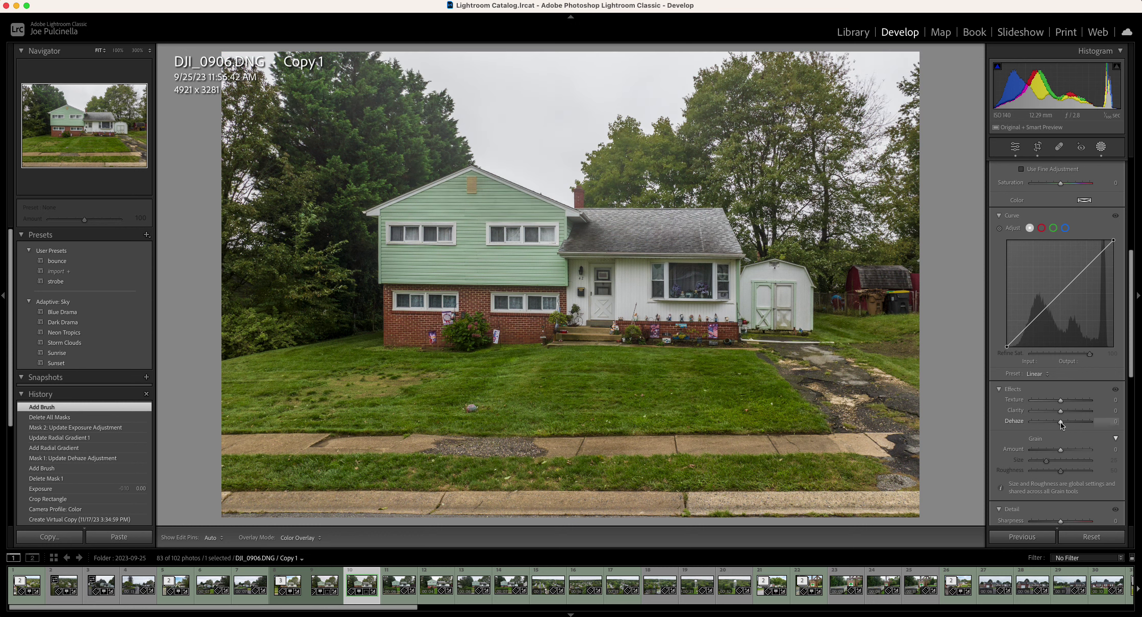
pyautogui.moveTo(1062, 426); pyautogui.dragTo(1067, 421)
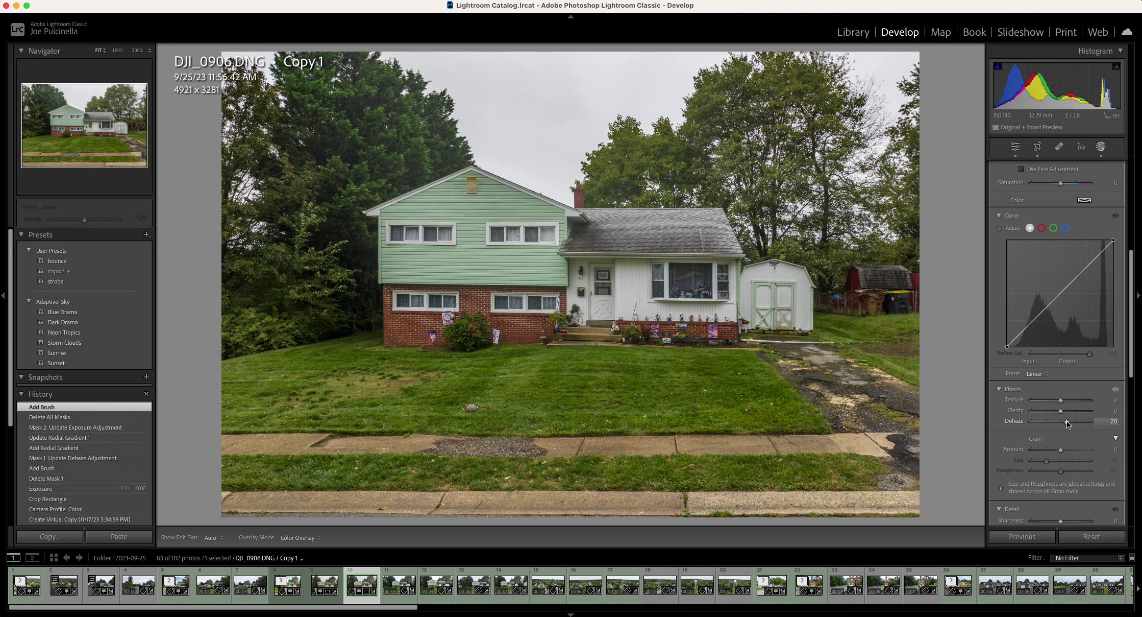
pyautogui.moveTo(1067, 424); pyautogui.dragTo(1068, 423)
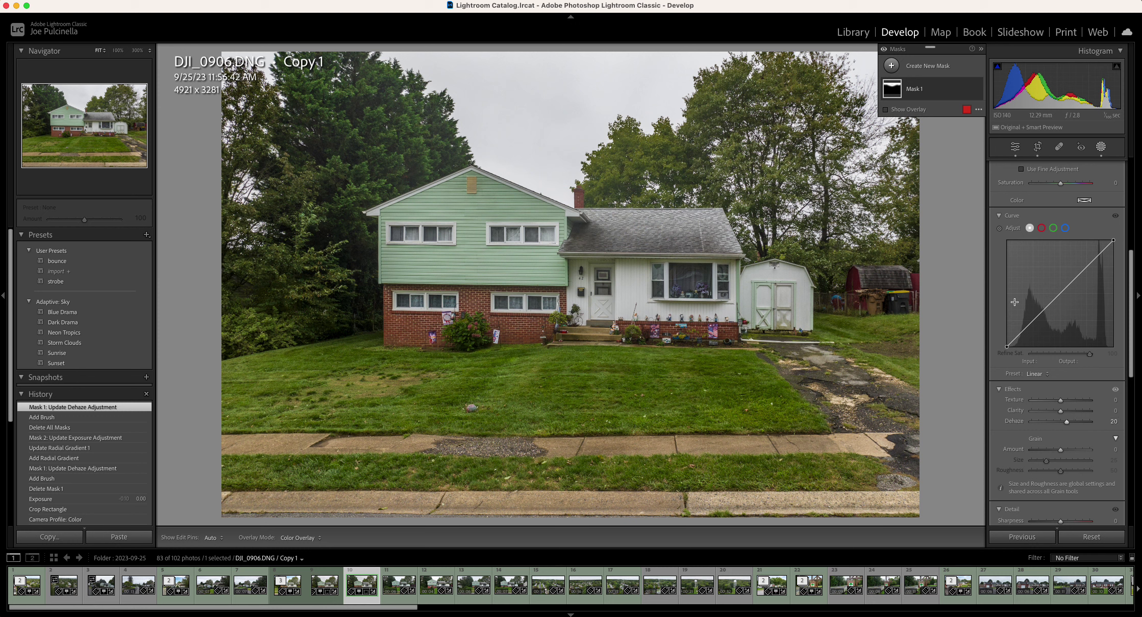
# Draw a radial gradient mask around the house and hide the red overlay
pyautogui.click(892, 66)
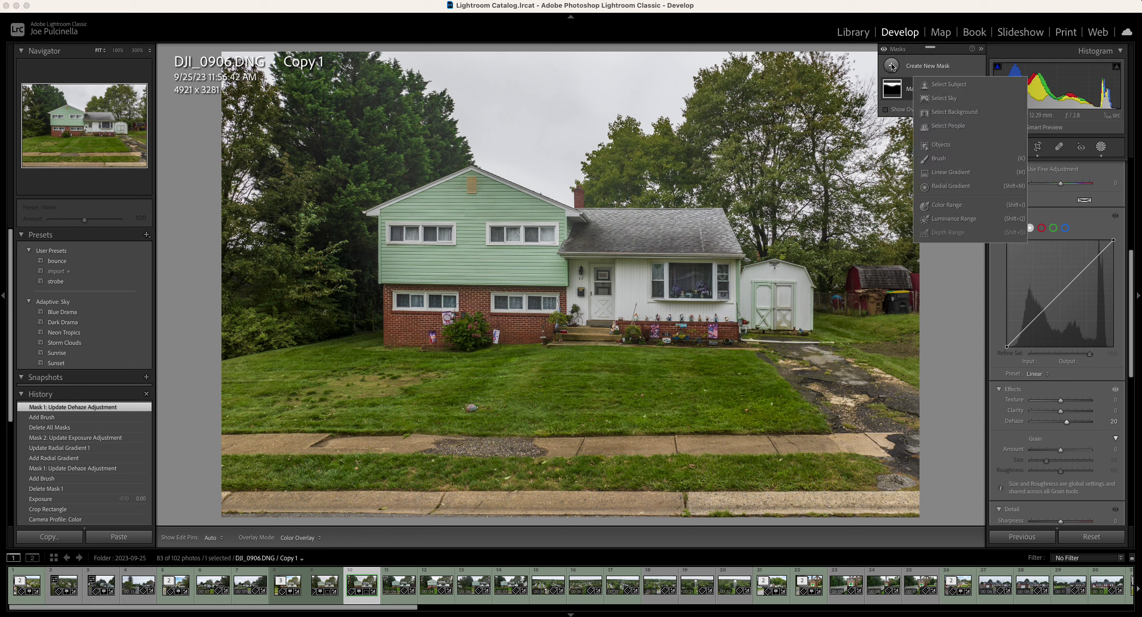
pyautogui.click(947, 187)
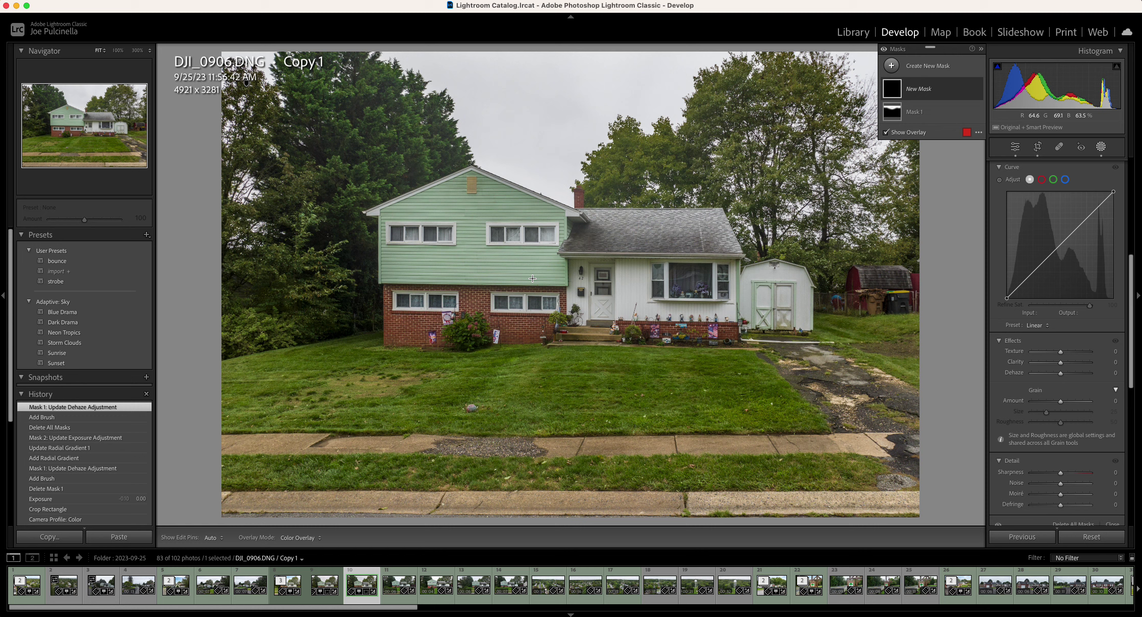
pyautogui.moveTo(532, 278); pyautogui.dragTo(674, 363)
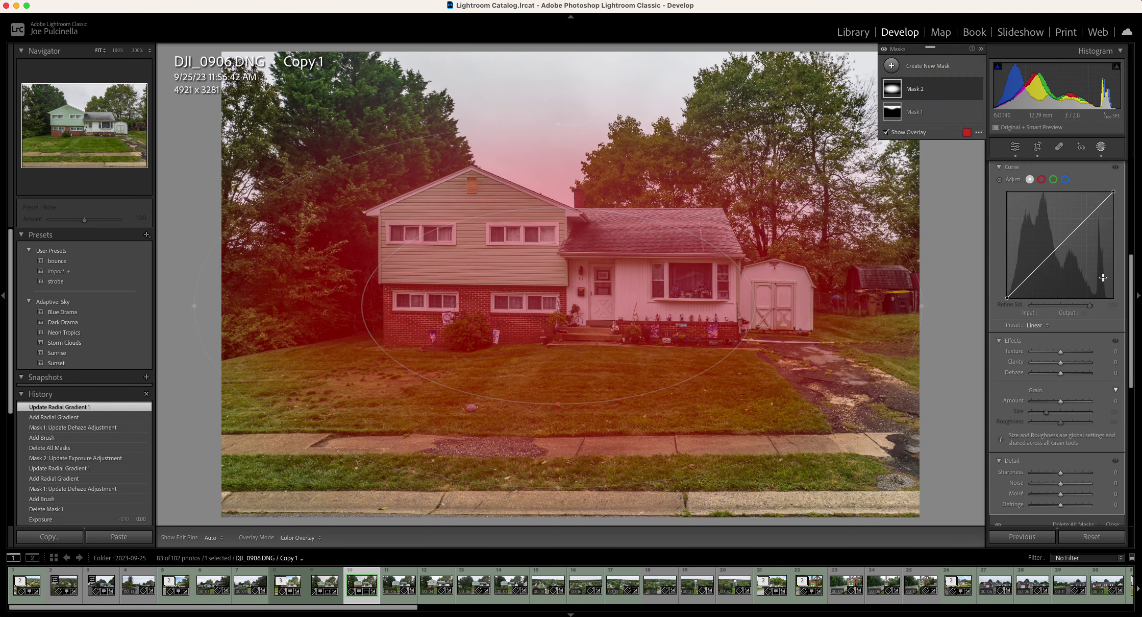
pyautogui.scroll(5, 1082, 276)
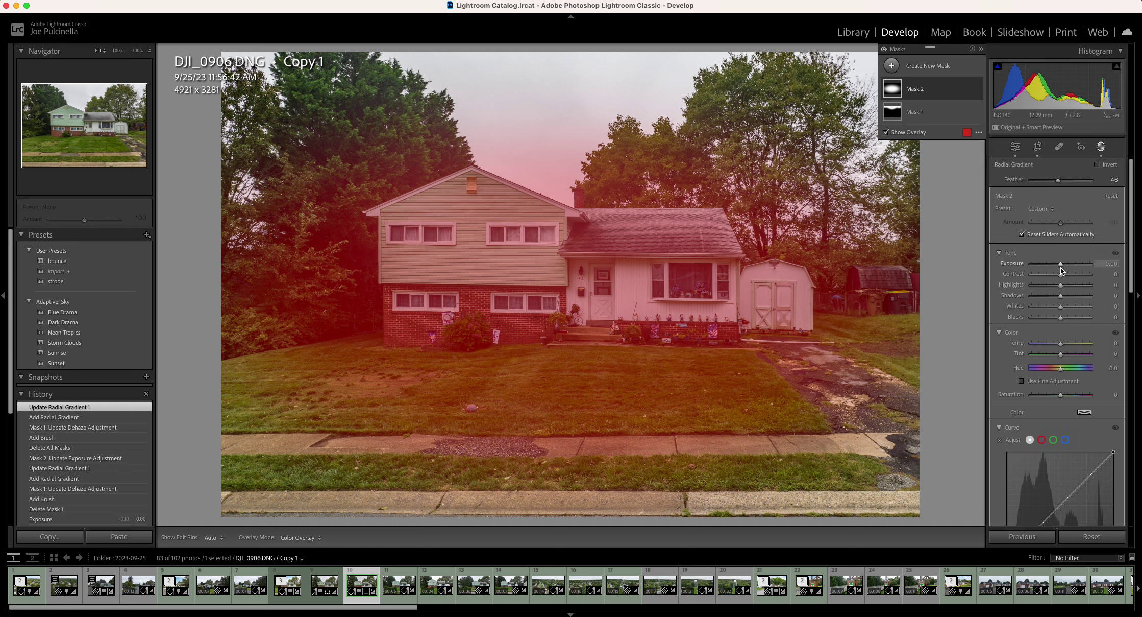
pyautogui.hotkey('shift', 'w')
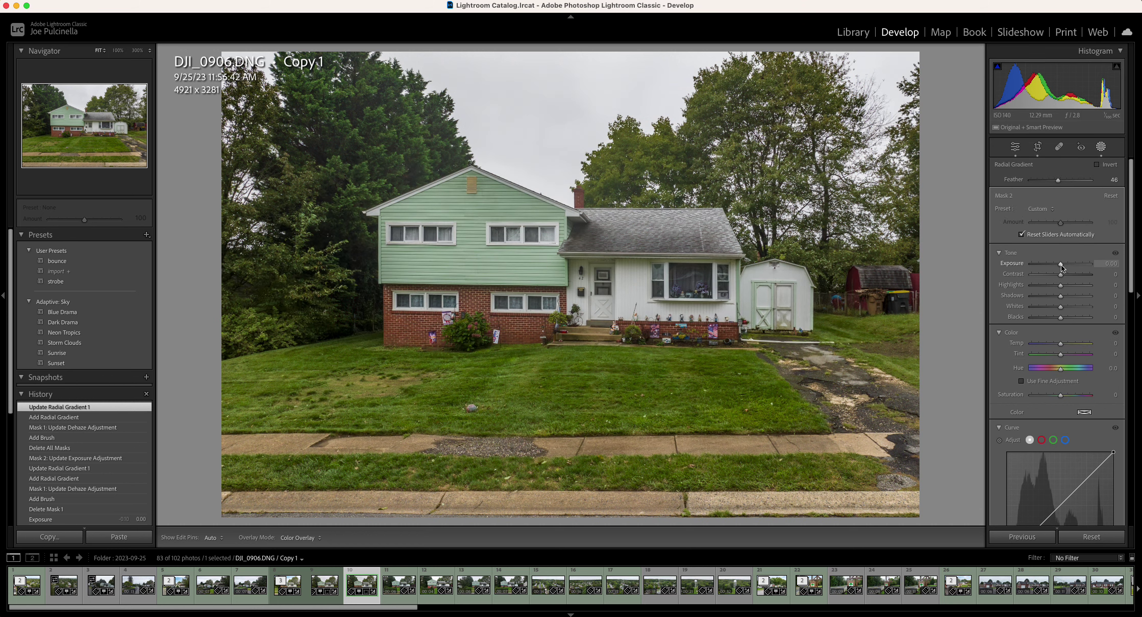
# Brighten the house mask to Exposure 0.30, toggling its visibility to compare before and after
pyautogui.moveTo(1062, 266); pyautogui.dragTo(1065, 266)
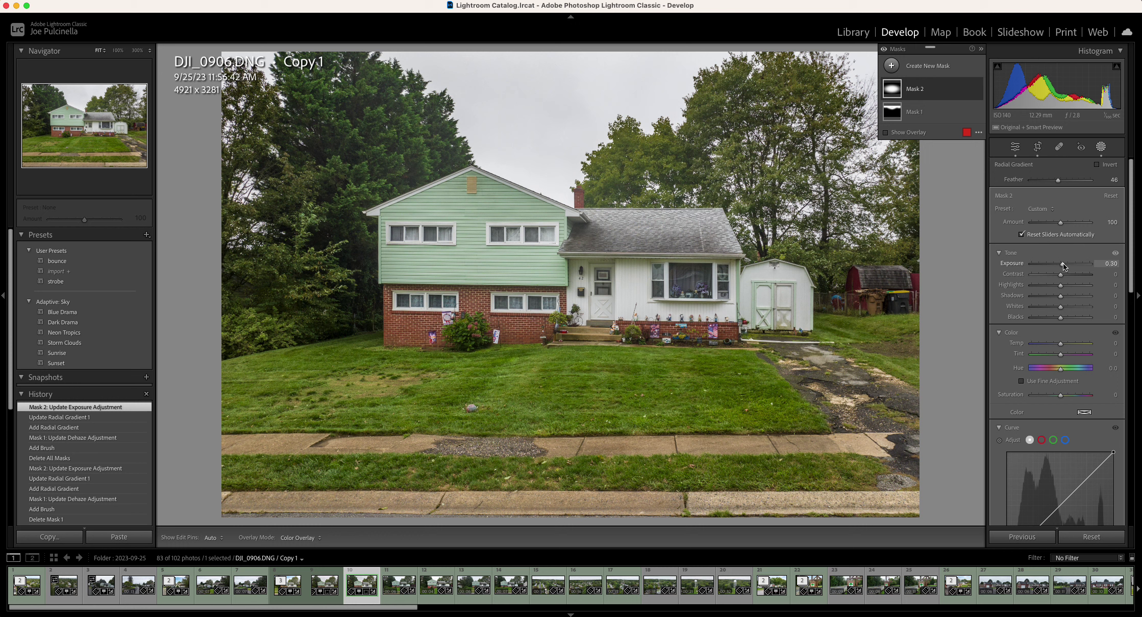
pyautogui.click(885, 51)
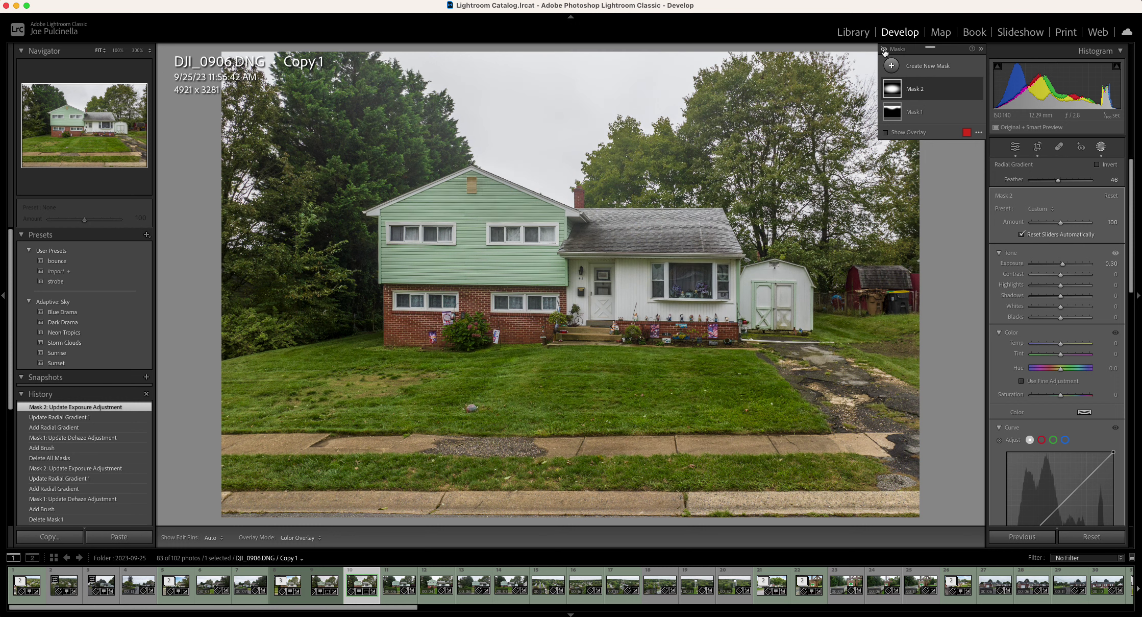
pyautogui.click(885, 51)
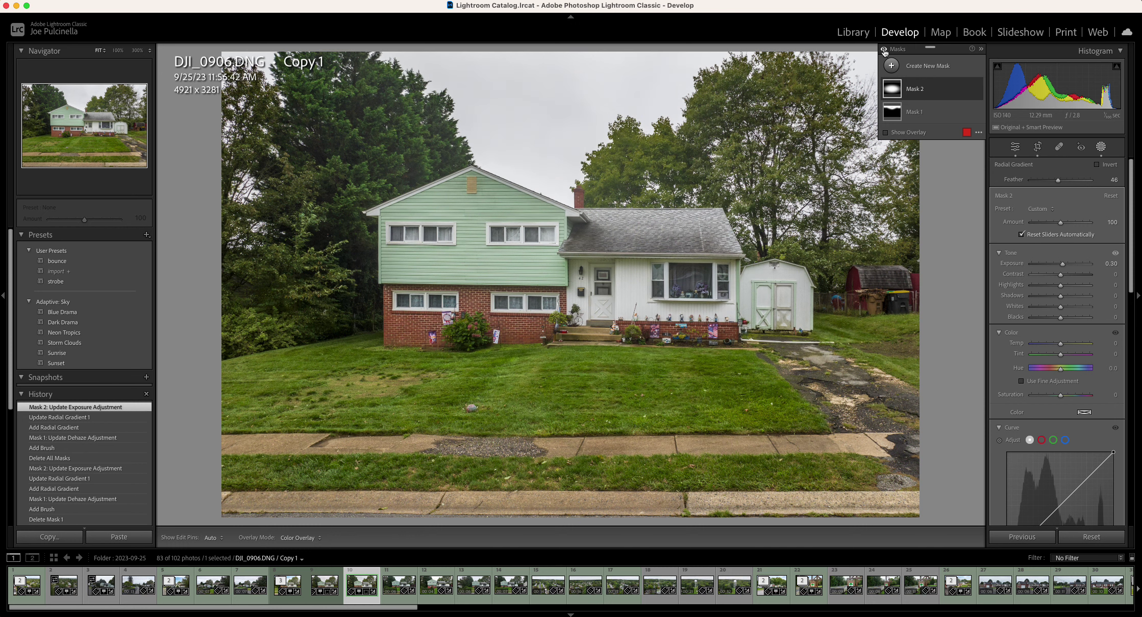
pyautogui.click(884, 51)
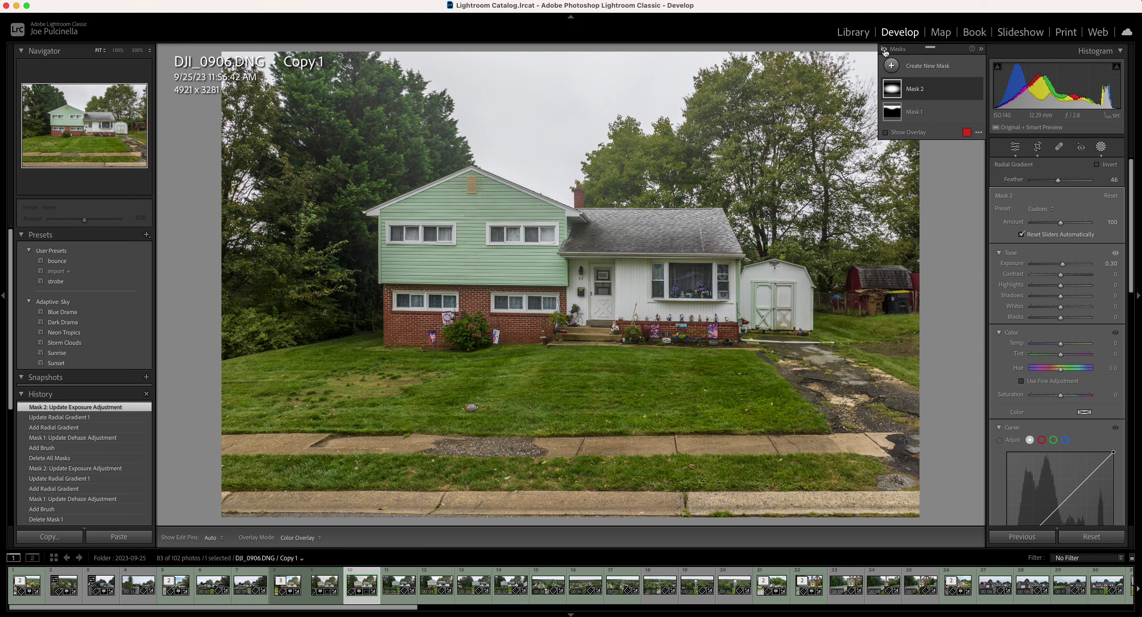
pyautogui.click(884, 51)
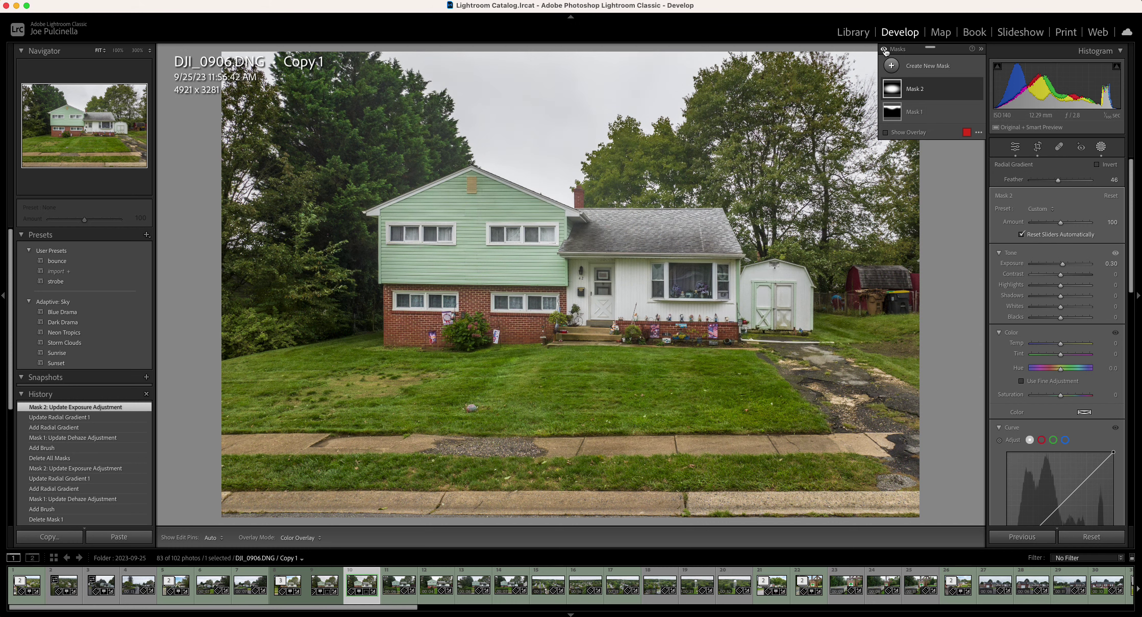
# Open DJI_0906 in Photoshop via Edit In > Open as Smart Object in Photoshop
pyautogui.moveTo(713, 172)
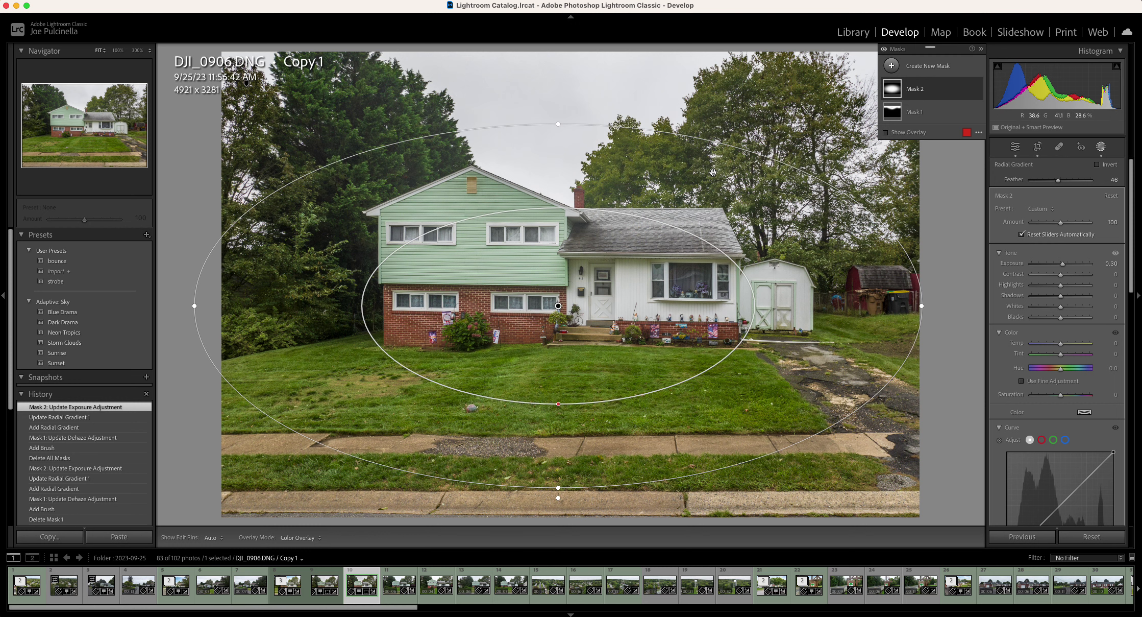
pyautogui.rightClick(697, 175)
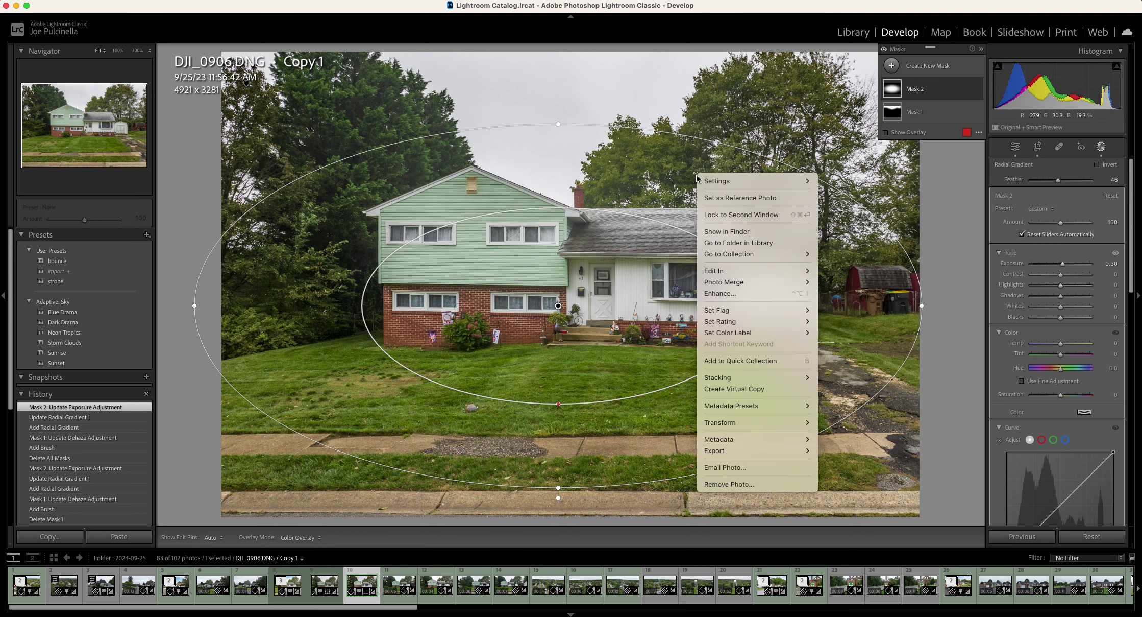
pyautogui.moveTo(721, 275)
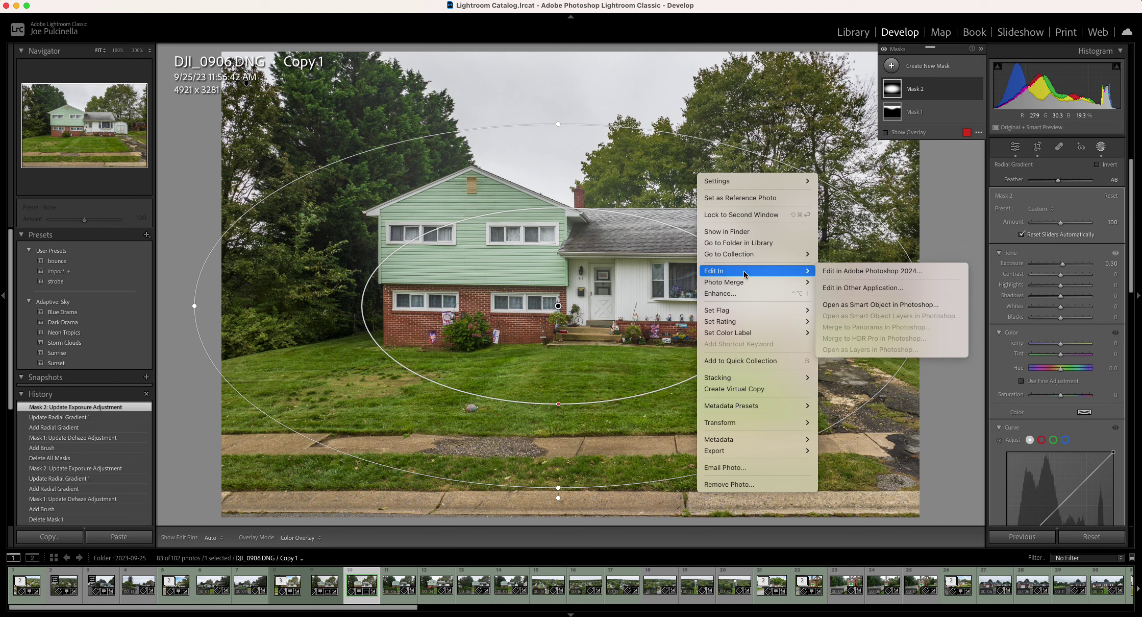
pyautogui.click(866, 305)
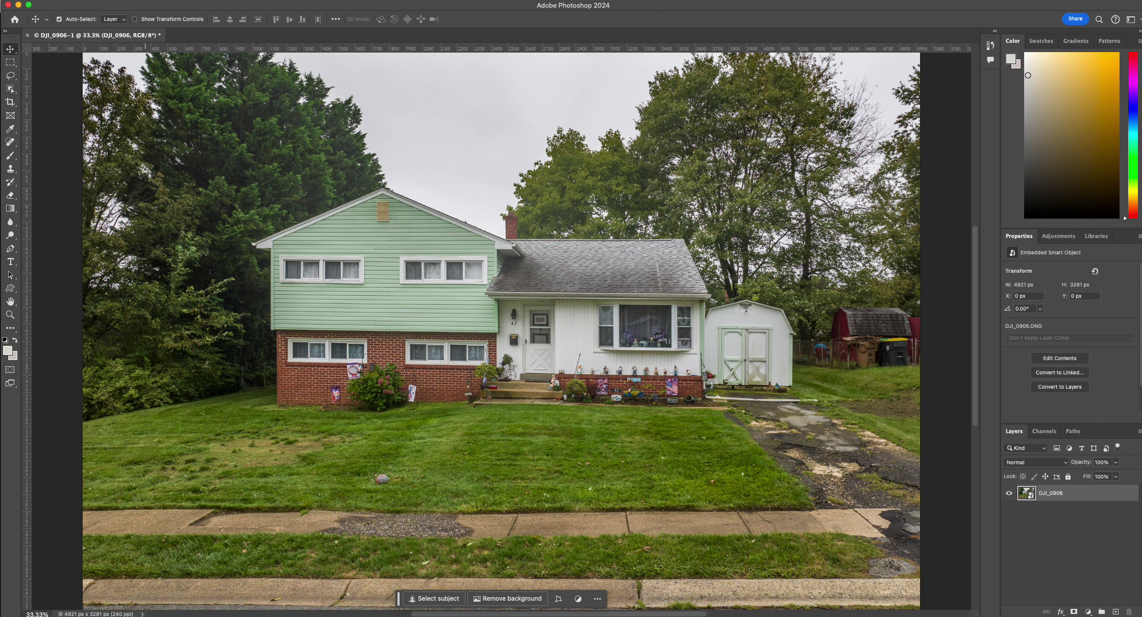
# Start Edit > Sky Replacement and choose a blue sky preset with white clouds
pyautogui.click(61, 0)
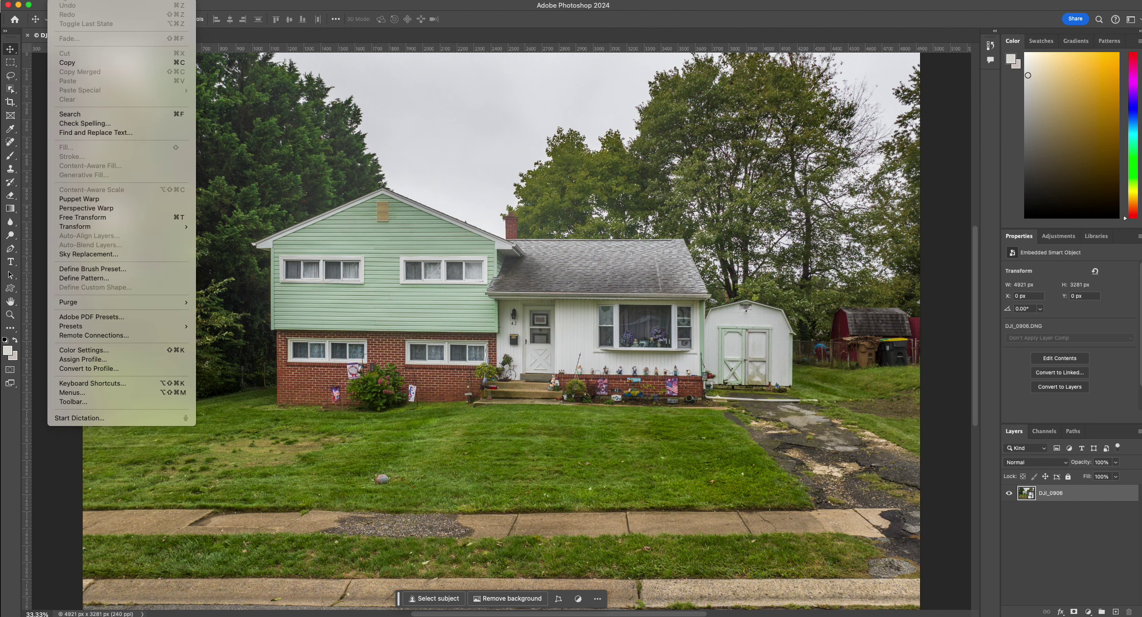
pyautogui.click(90, 255)
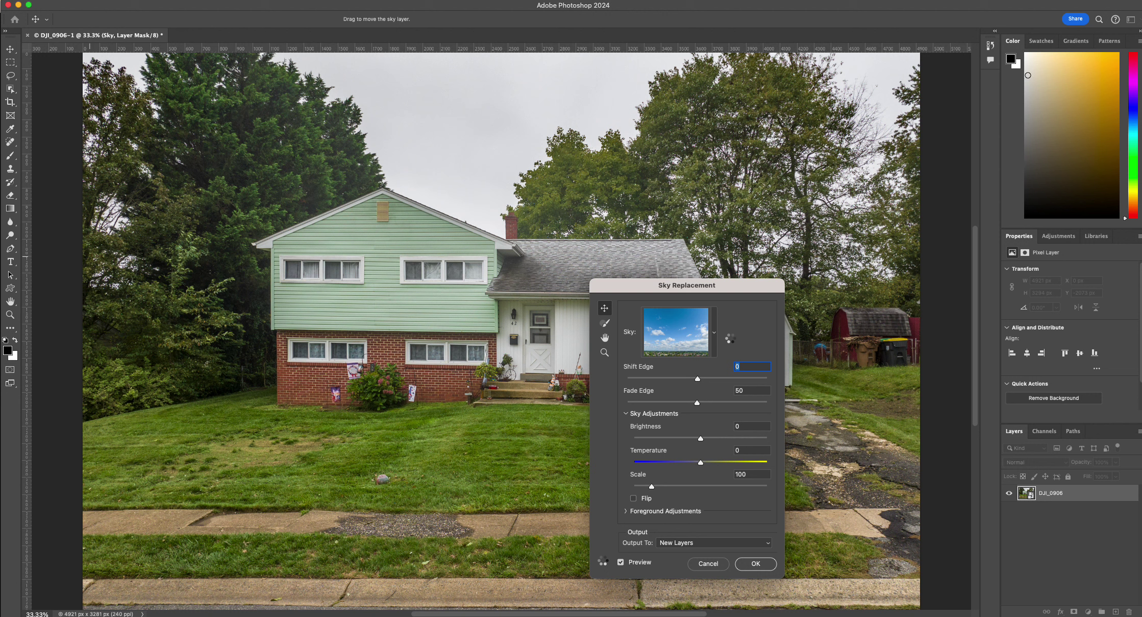
pyautogui.click(714, 336)
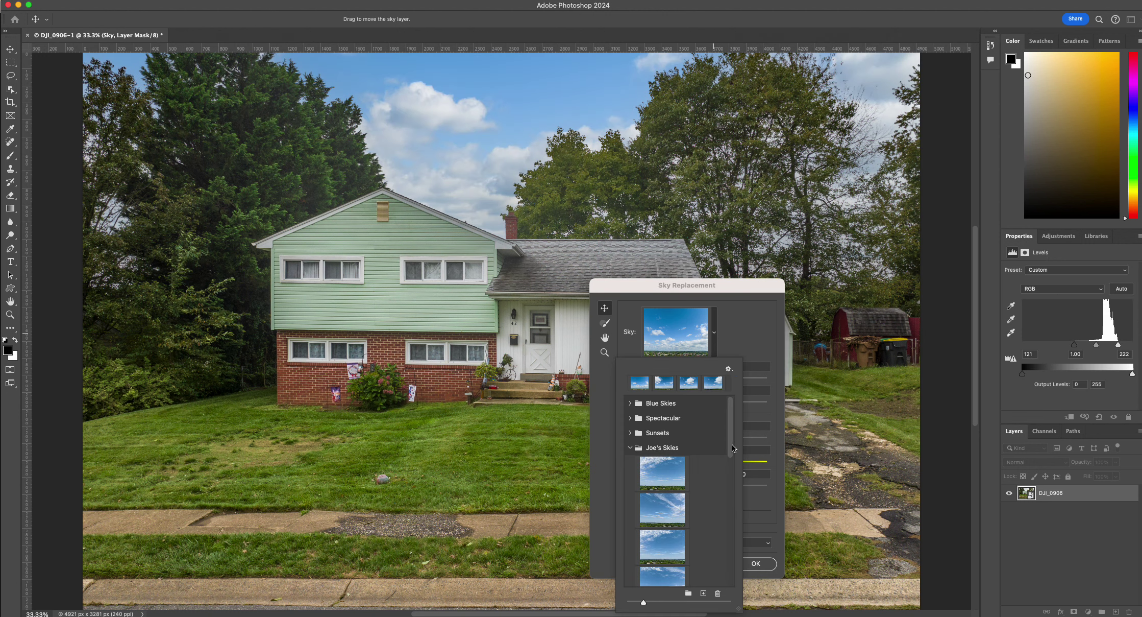
pyautogui.moveTo(734, 454); pyautogui.dragTo(744, 548)
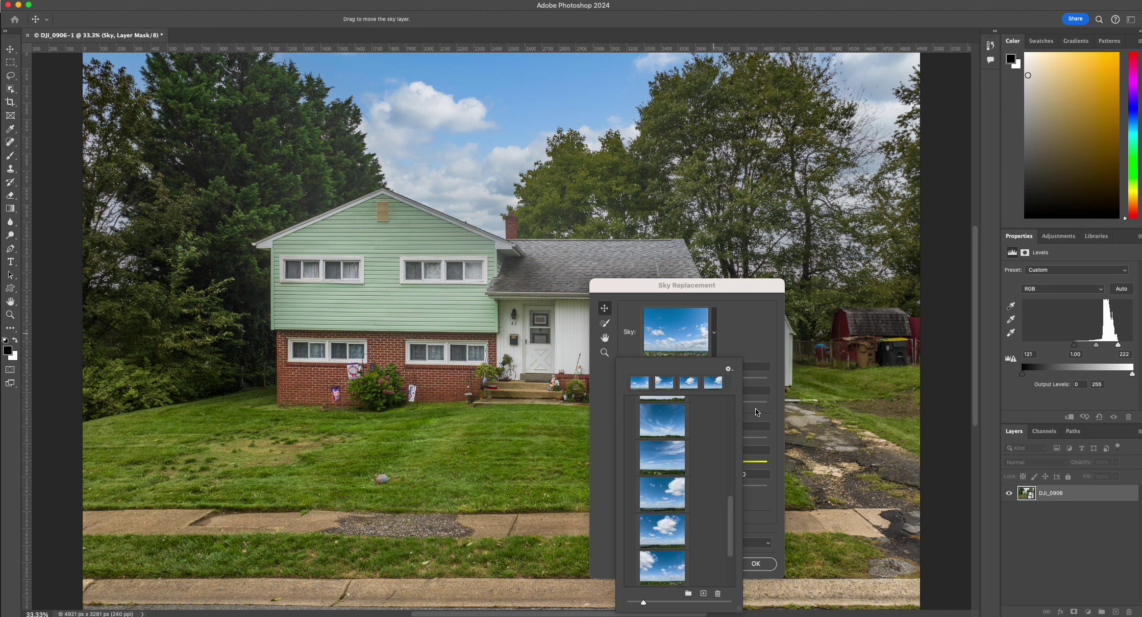
pyautogui.click(751, 339)
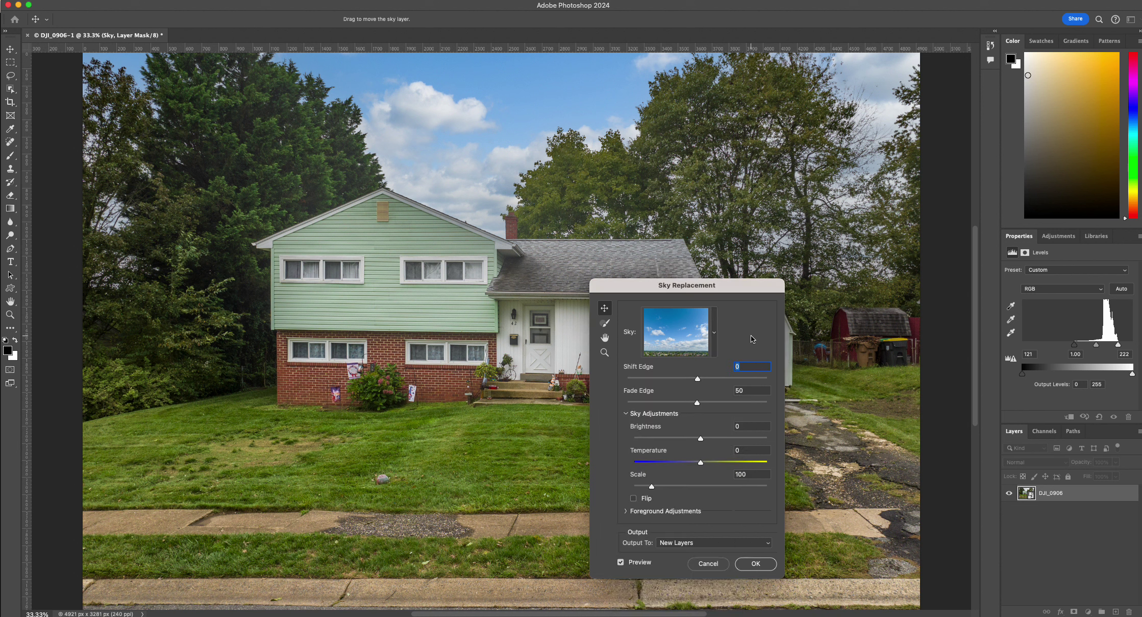
# Set sky Brightness to 46 and Temperature to 17, then apply the replacement
pyautogui.click(732, 439)
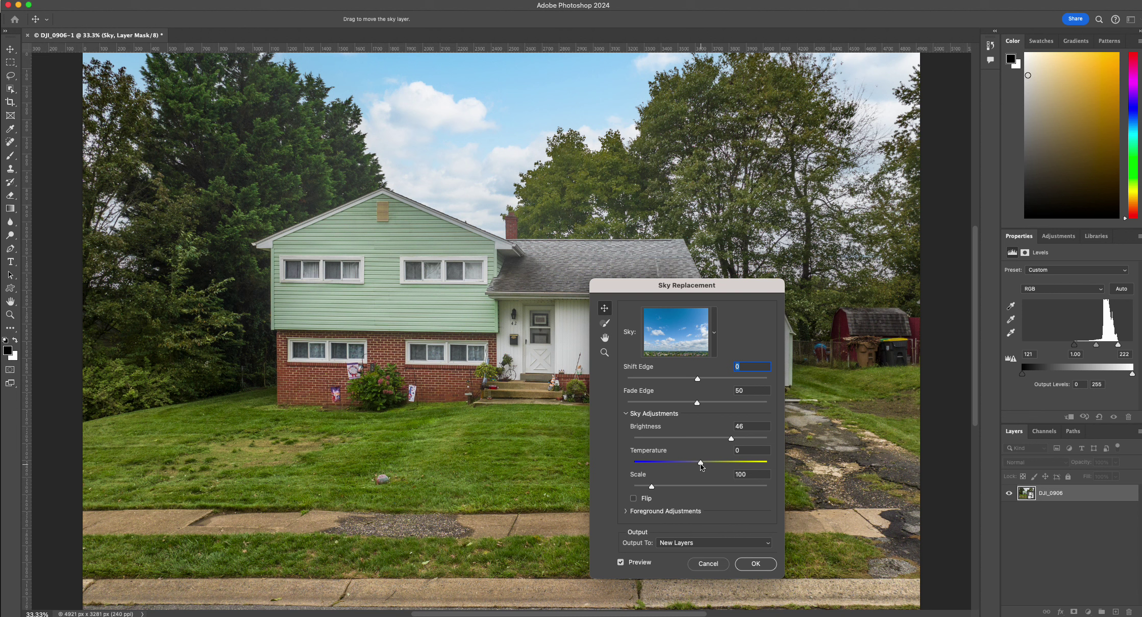
pyautogui.moveTo(702, 466); pyautogui.dragTo(713, 466)
pyautogui.click(758, 564)
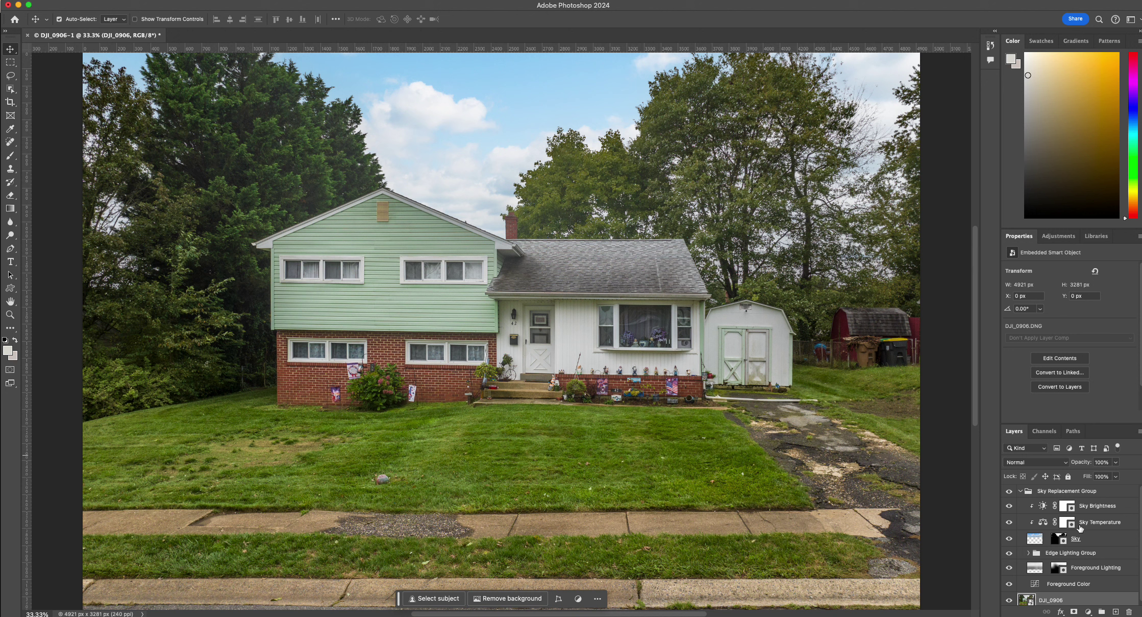
# Inspect the Foreground Lighting mask alone, deselect, and return to the full photo view
pyautogui.keyDown('super'); pyautogui.click(1058, 570); pyautogui.keyUp('super')
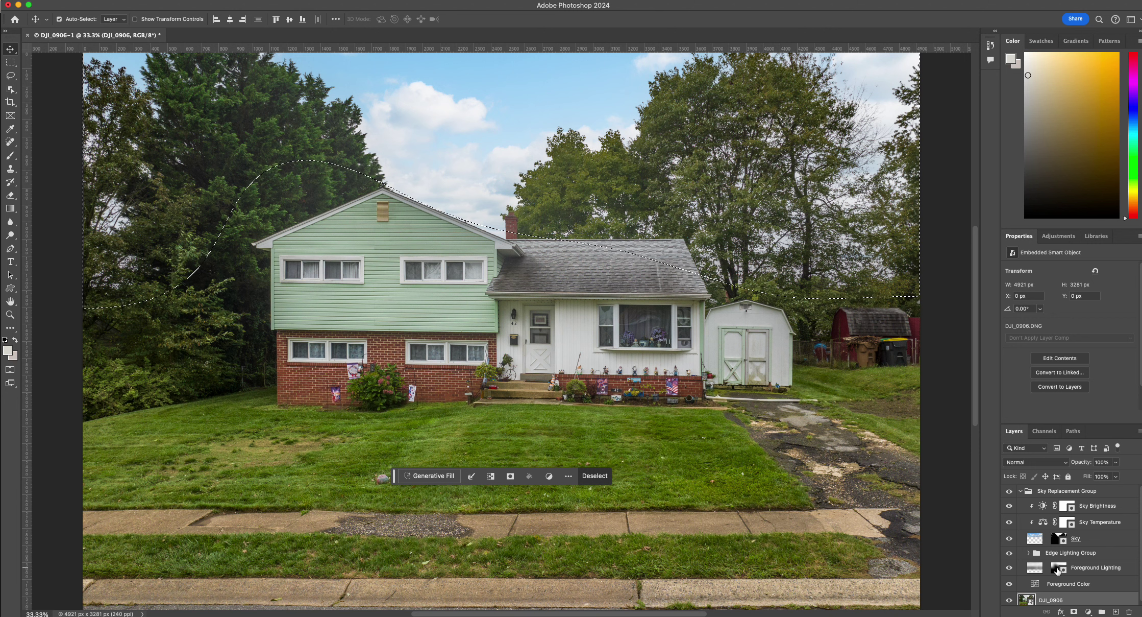
pyautogui.keyDown('alt'); pyautogui.click(1057, 570); pyautogui.keyUp('alt')
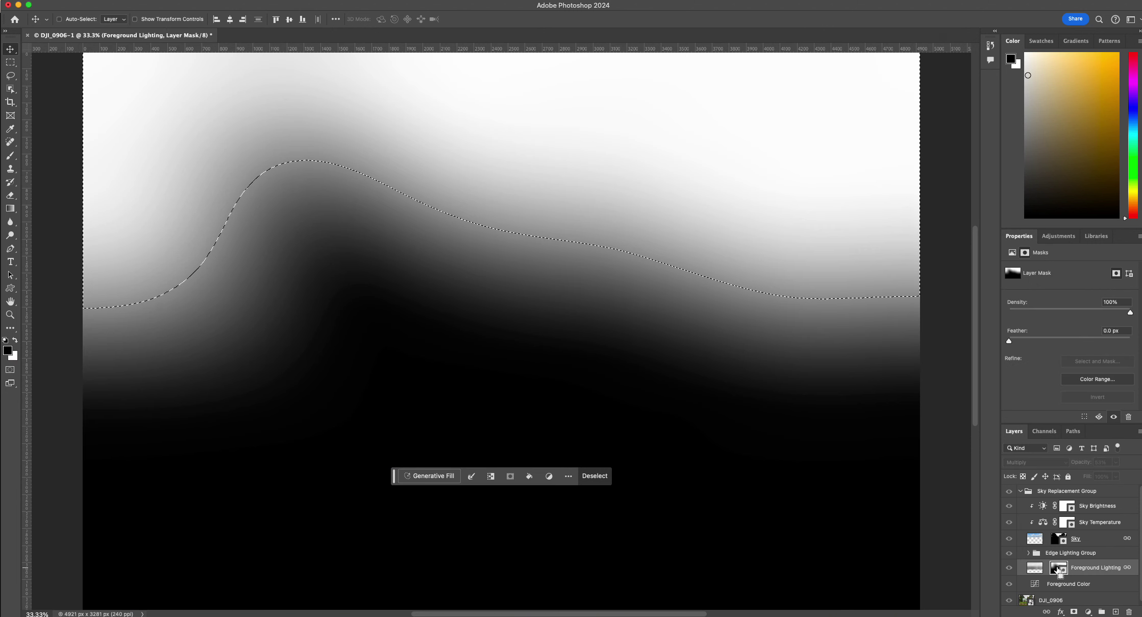
pyautogui.press('super+d')
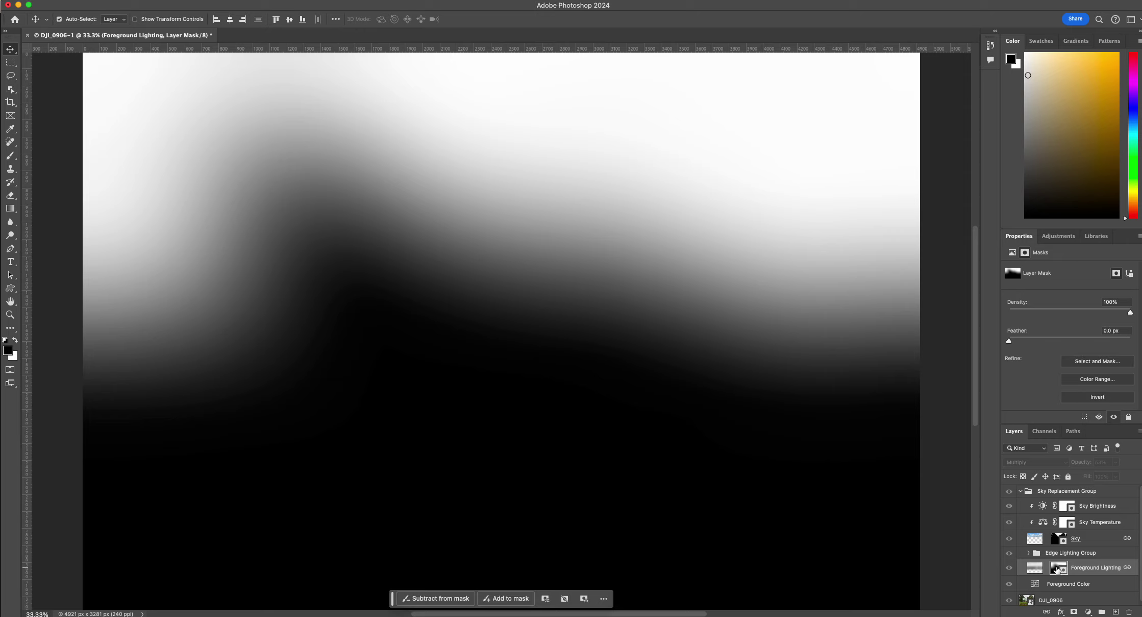
pyautogui.click(1036, 567)
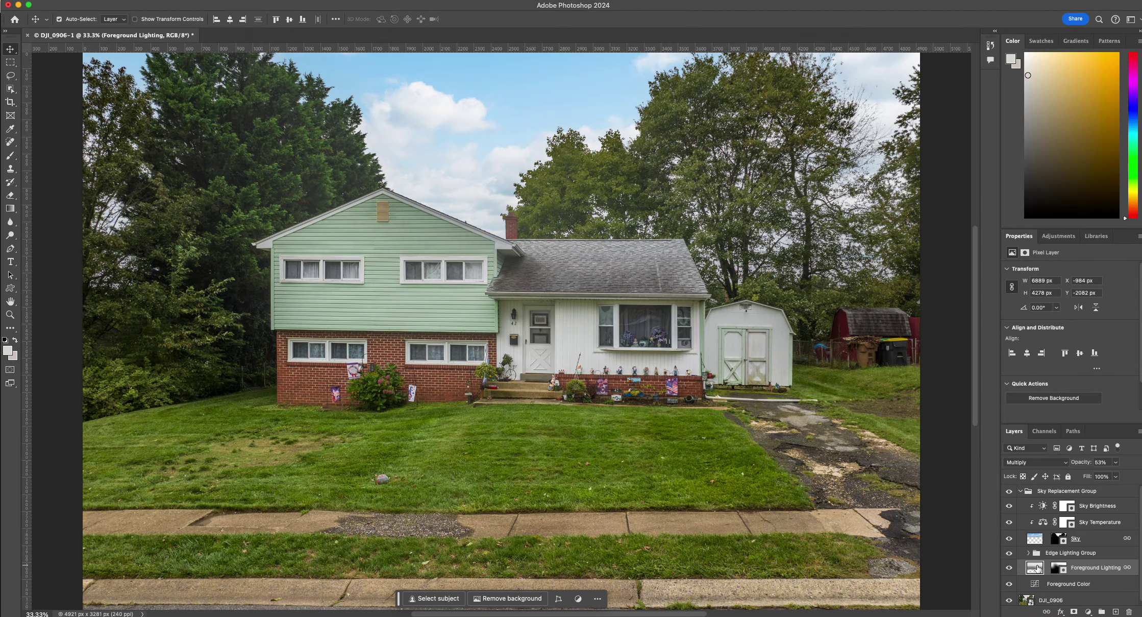
# Delete the Edge Lighting Group, Foreground Lighting and Foreground Color layers
pyautogui.scroll(-1, 1085, 555)
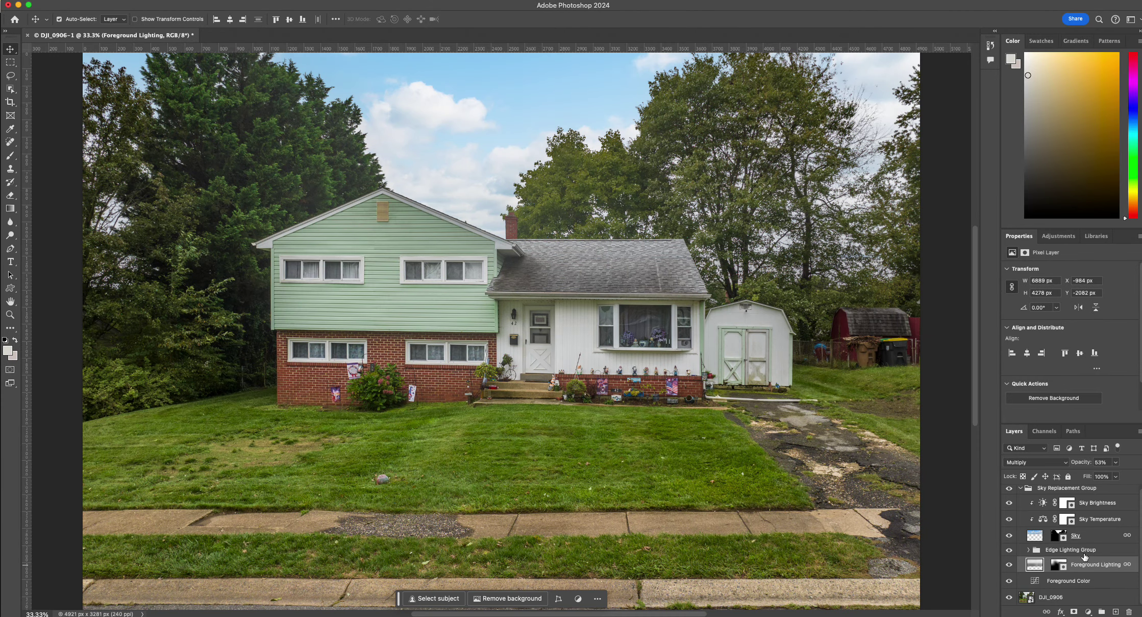
pyautogui.click(1088, 550)
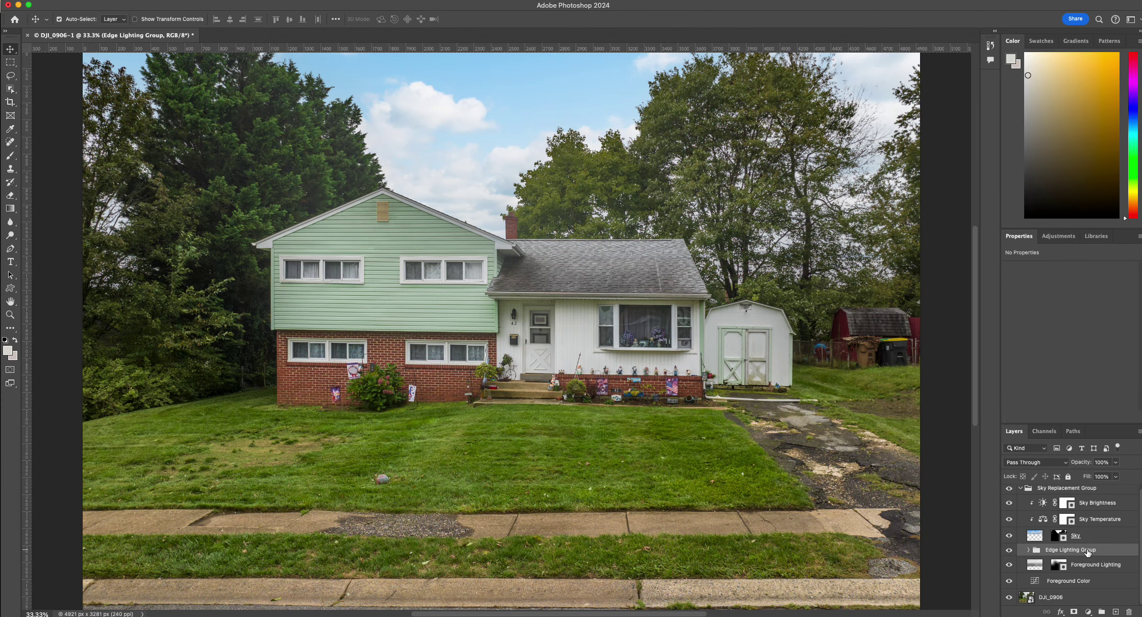
pyautogui.keyDown('shift'); pyautogui.click(1099, 581); pyautogui.keyUp('shift')
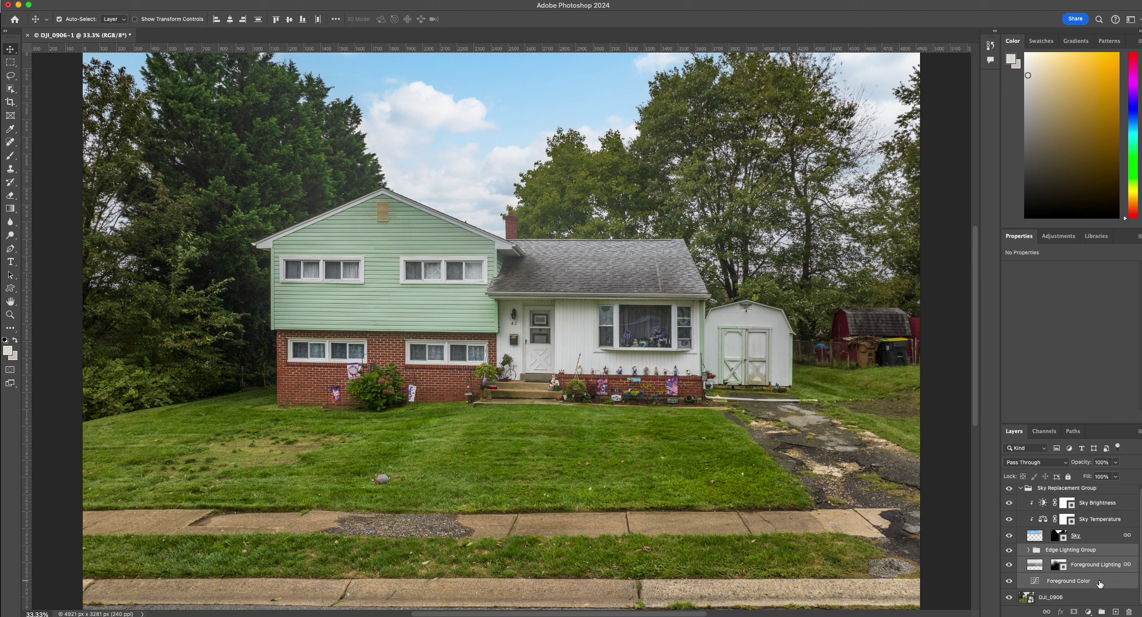
pyautogui.moveTo(1098, 580); pyautogui.dragTo(1130, 612)
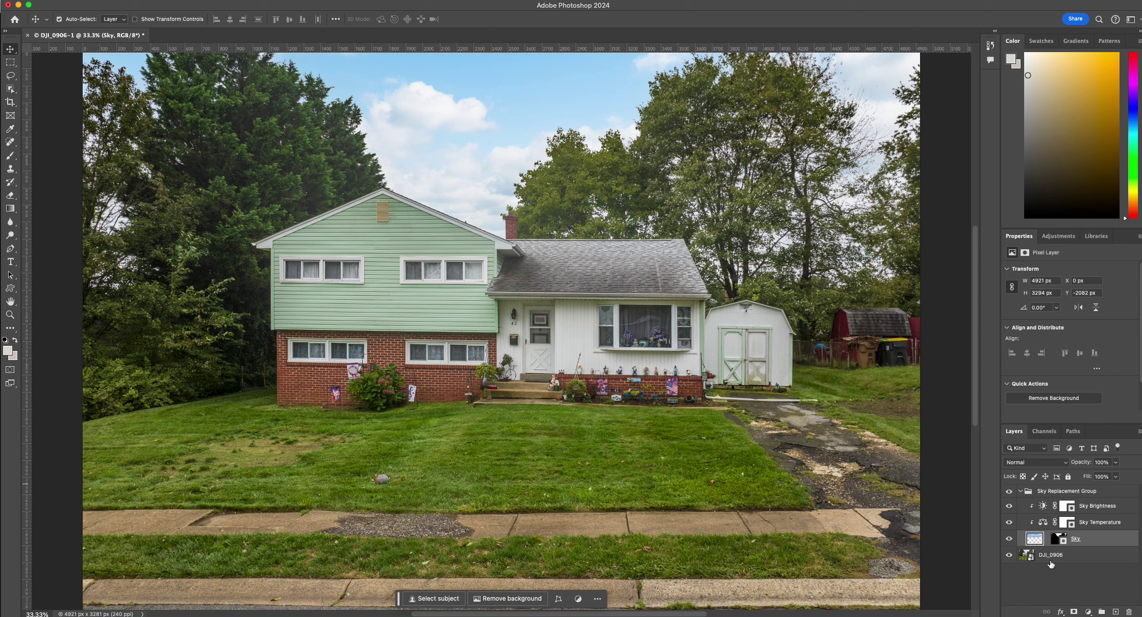
pyautogui.click(1030, 556)
pyautogui.doubleClick(1030, 556)
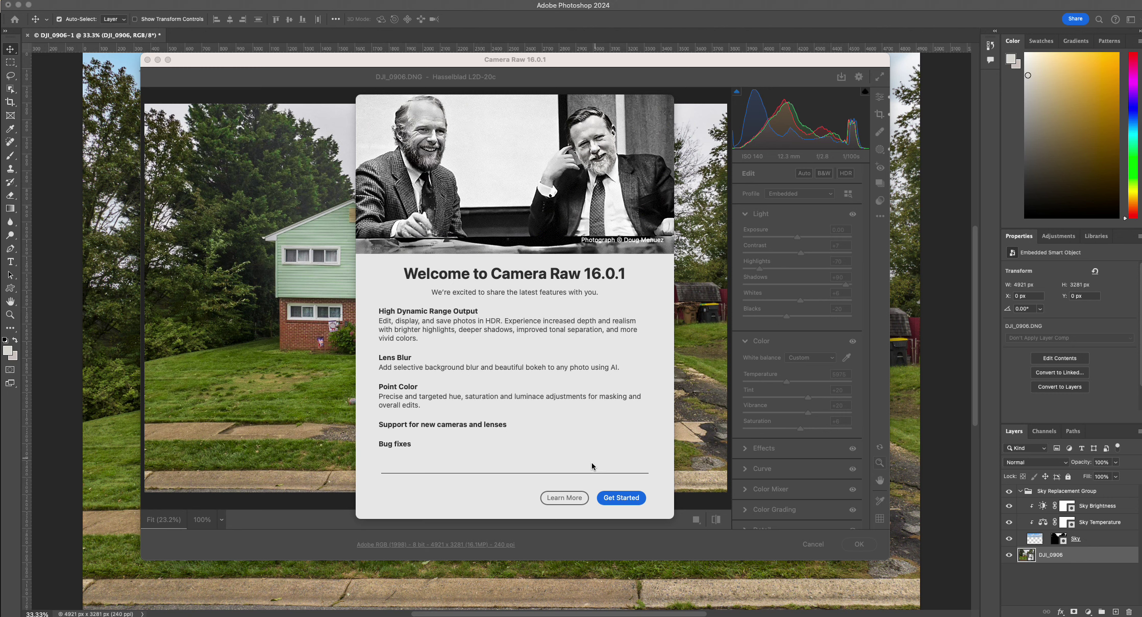
pyautogui.click(622, 498)
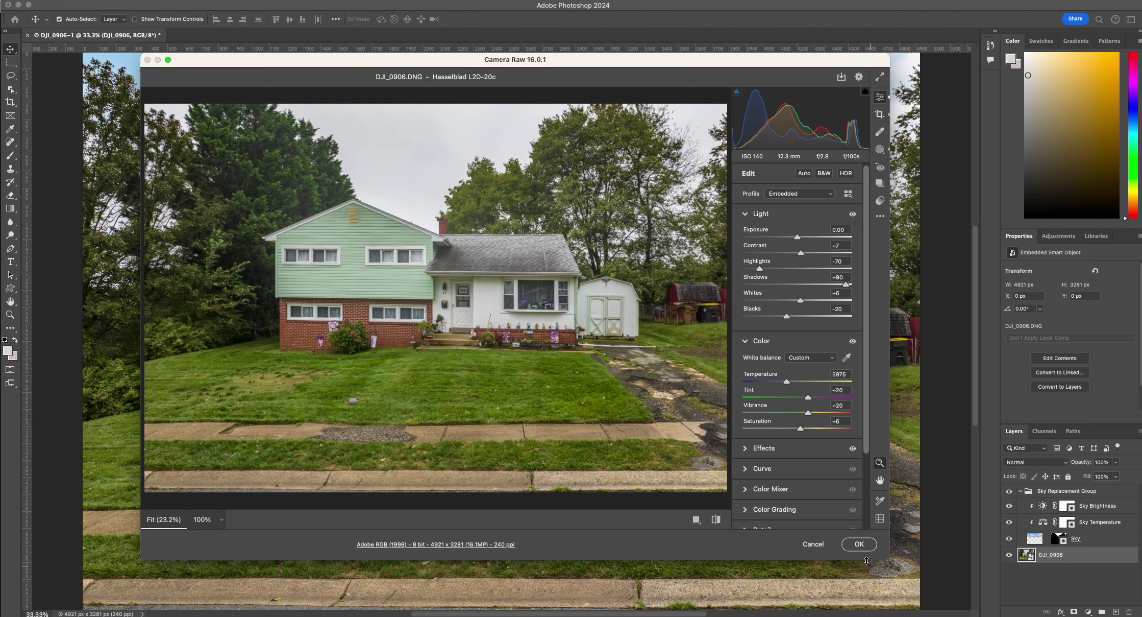
pyautogui.click(860, 544)
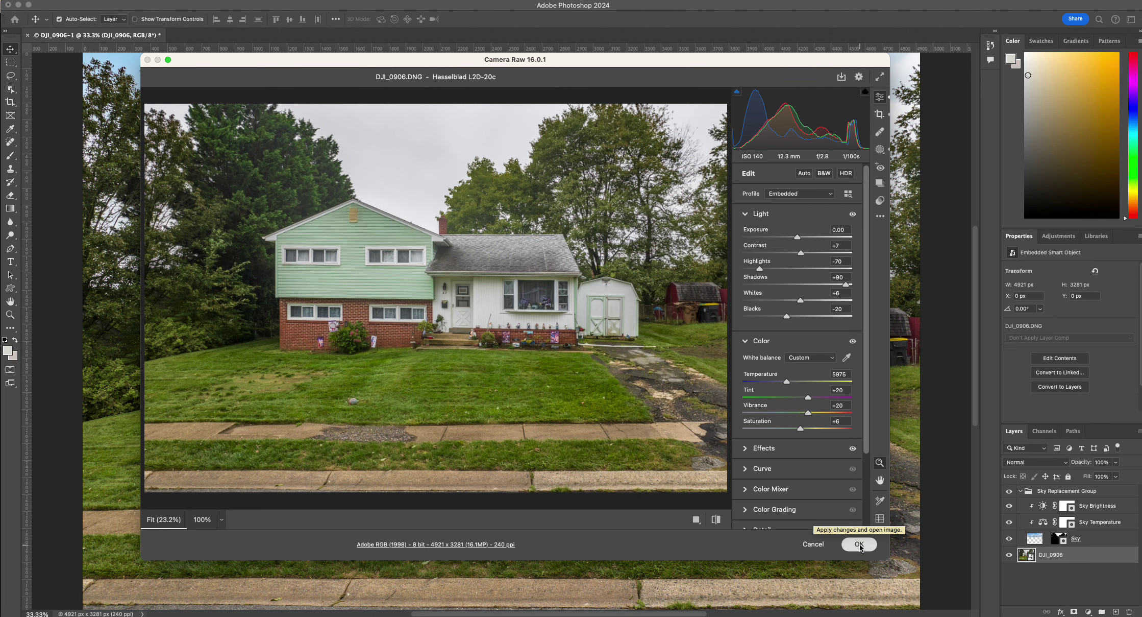